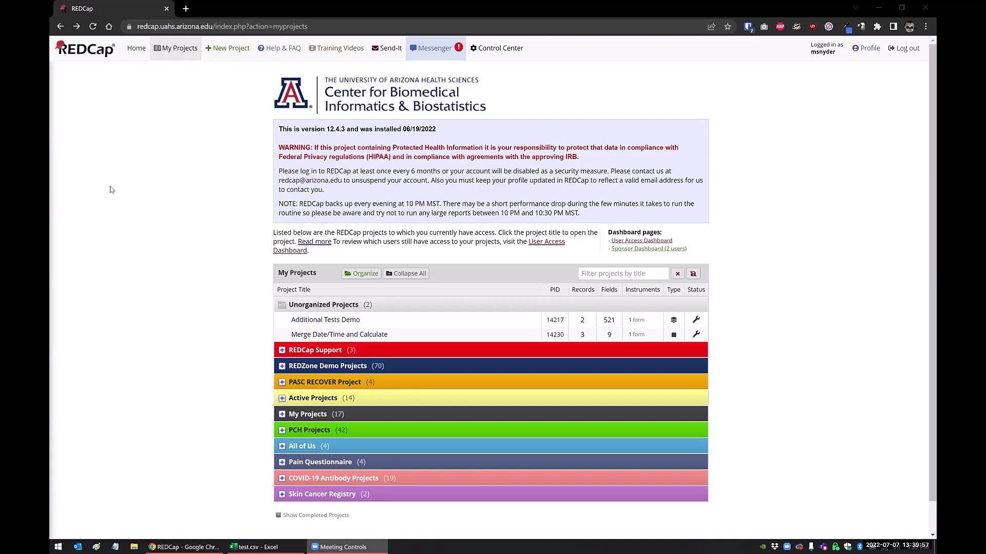
Open record 1's Form 1 in the Merge Date/Time and Calculate project and start modifying the instrument
left_click(301, 336)
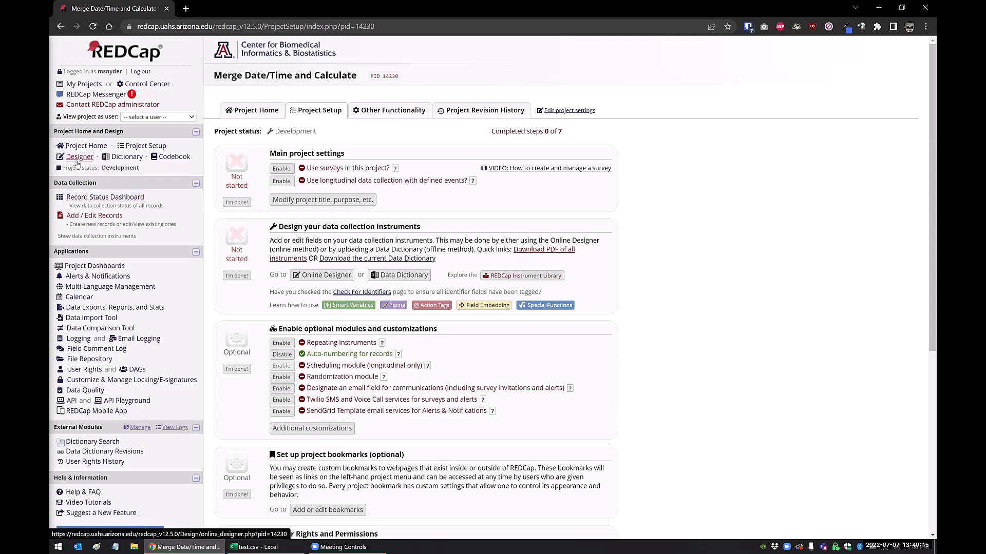
left_click(83, 201)
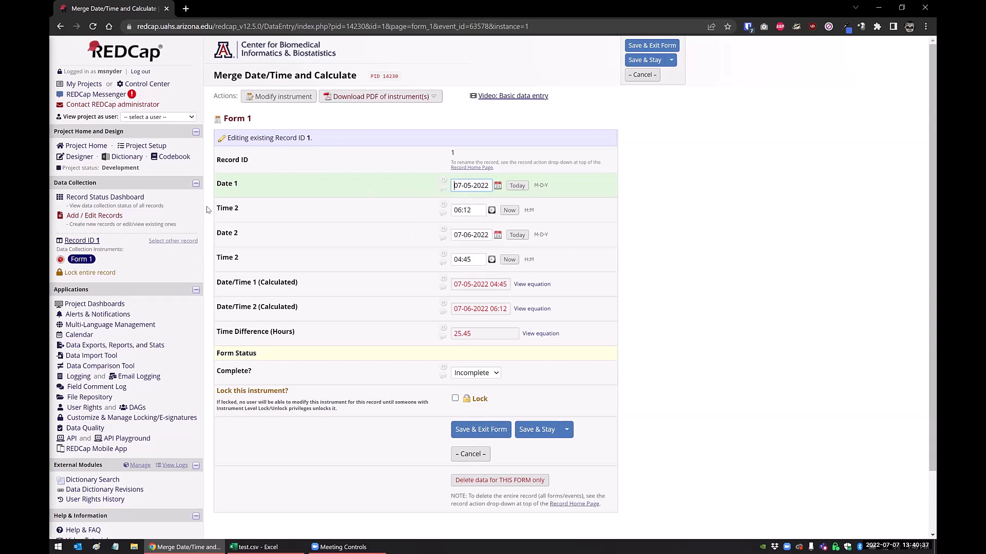
left_click(250, 95)
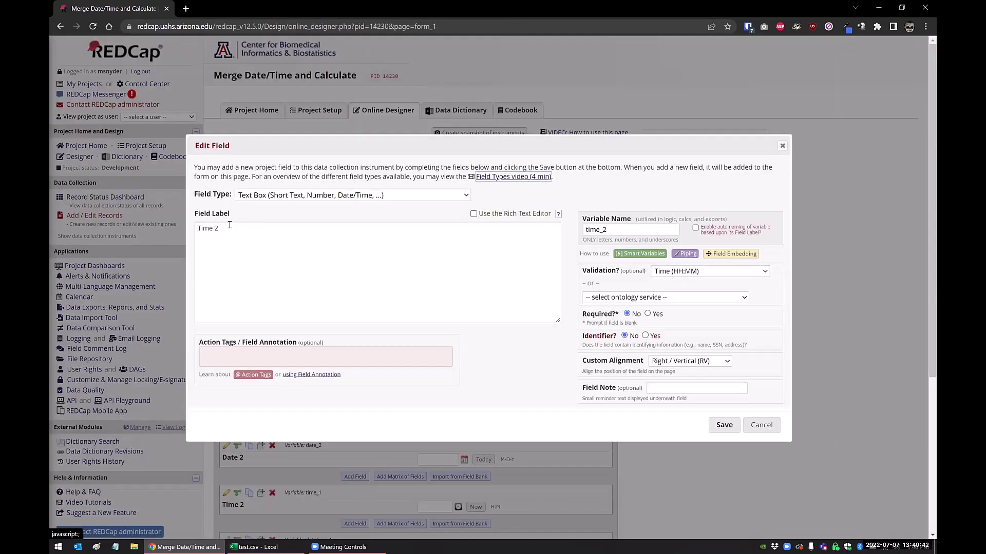
left_click(229, 226)
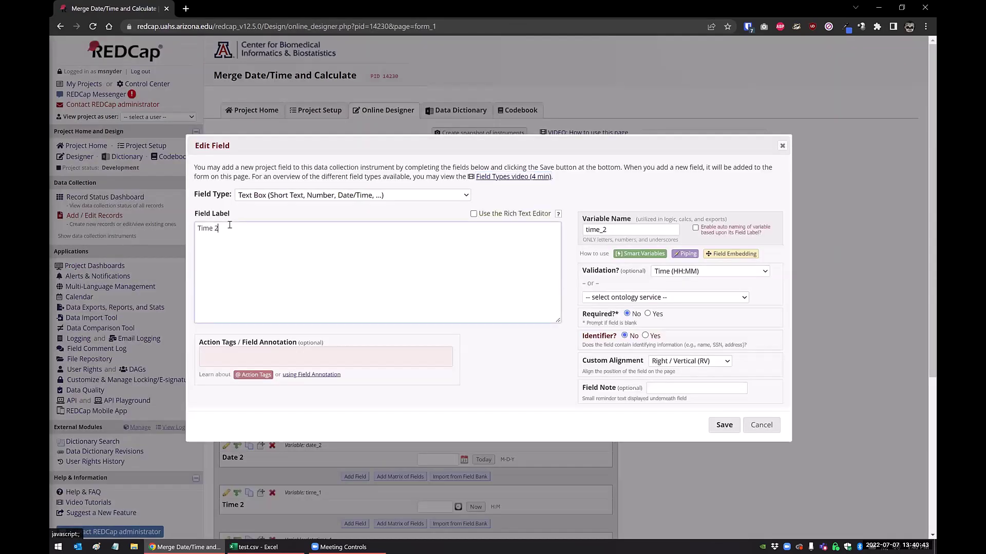
key("BackSpace")
type("1")
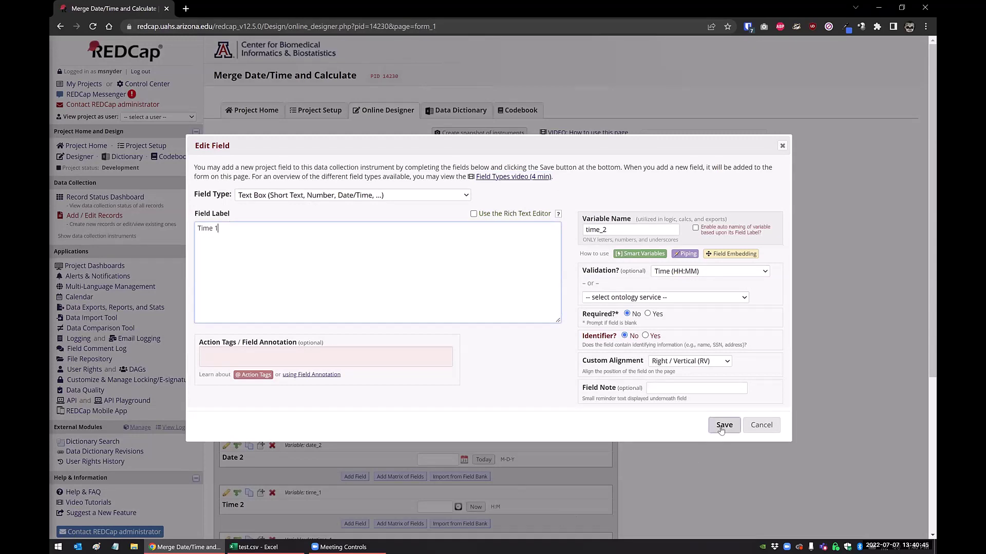
left_click(761, 426)
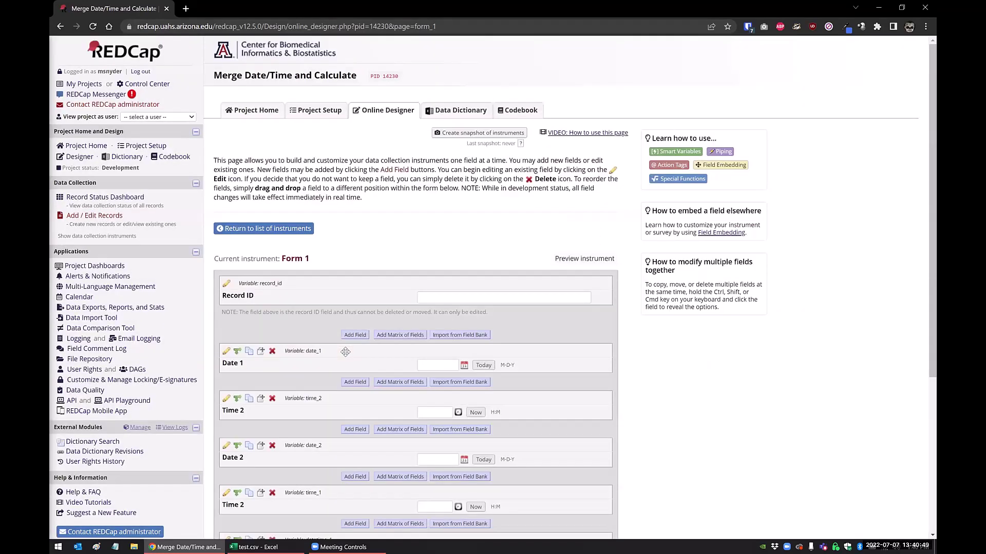
Reorder the Form 1 fields so that time_1 follows Date 1 and time_2 follows Date 2
scroll(295, 450, "down", 1)
left_click_drag(296, 449, 304, 353)
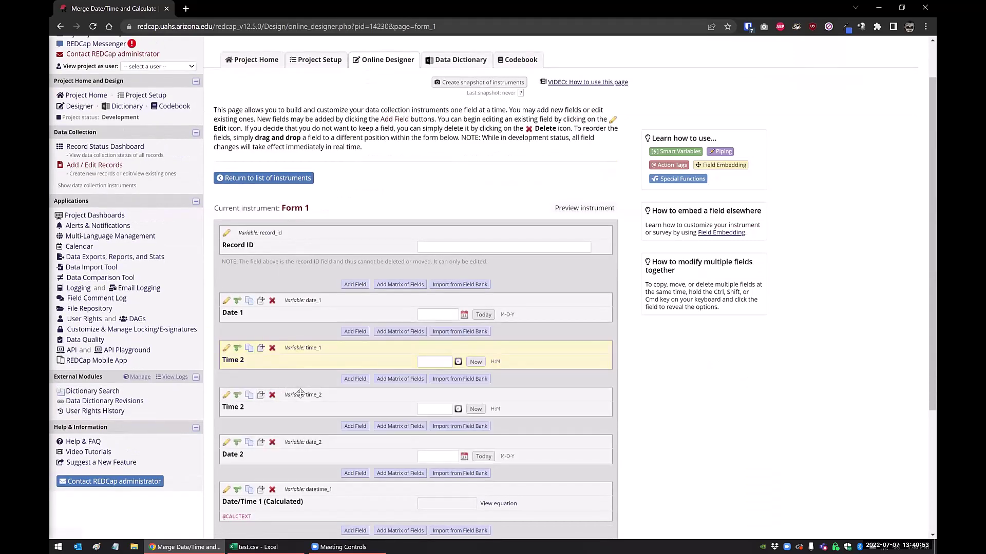
left_click_drag(300, 393, 303, 441)
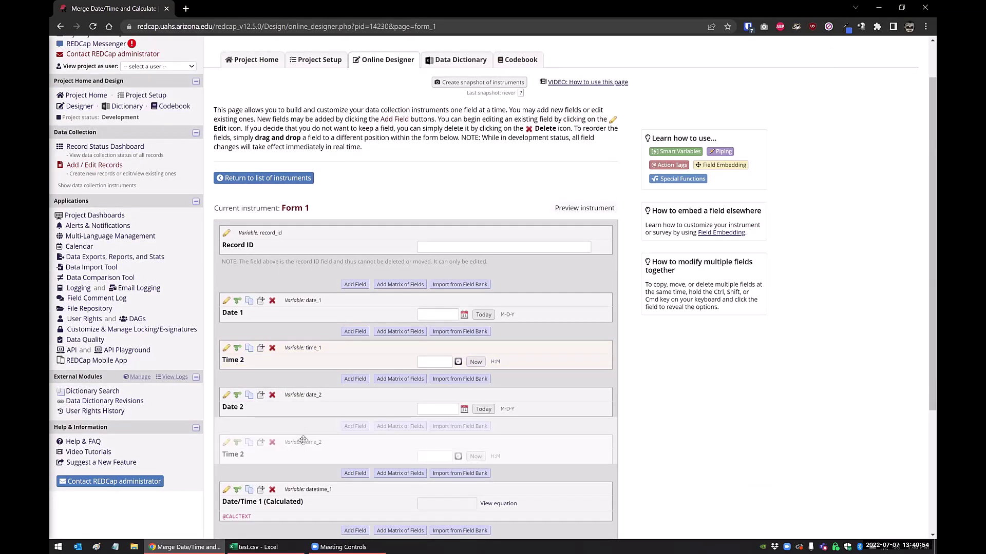
Change the label of the time_1 field to "Time 1" and save the field
left_click(227, 348)
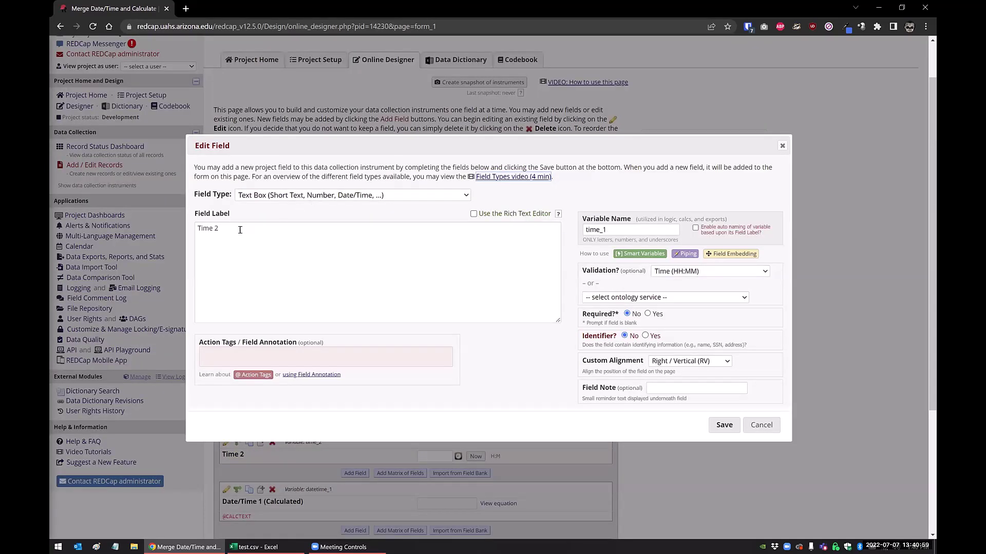
left_click(222, 226)
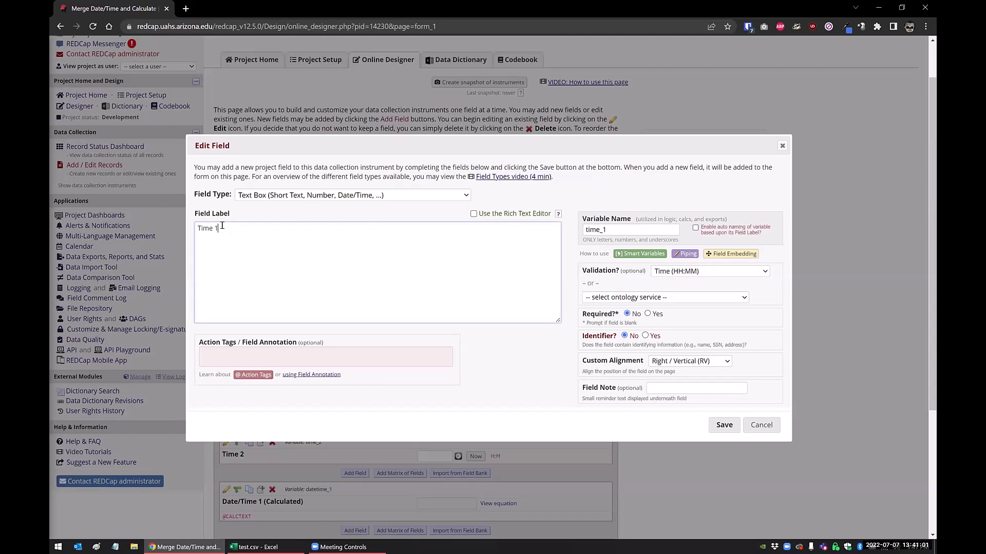
left_click(723, 427)
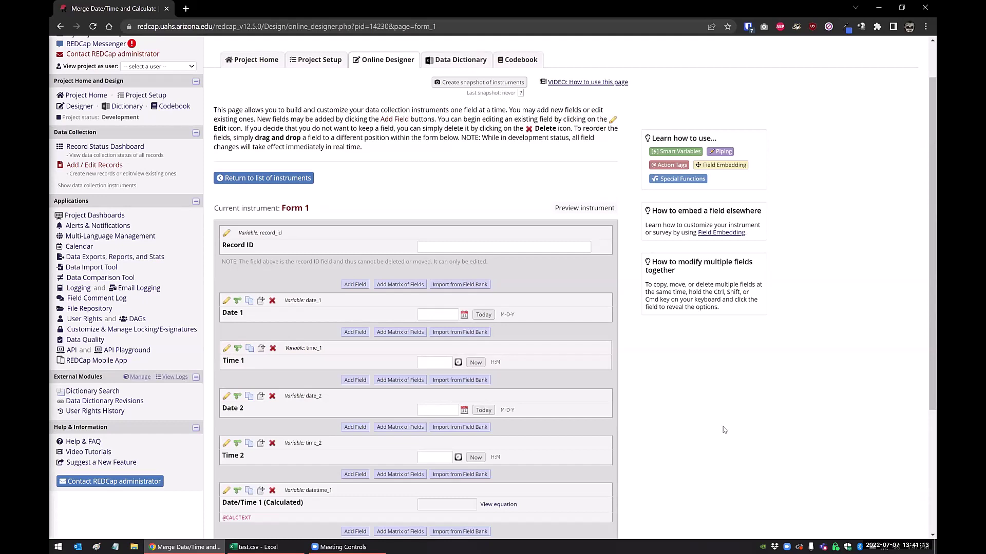
Open Form 1 of record 1 from the Record Status Dashboard and examine its calculated date/time and time difference fields
left_click(97, 147)
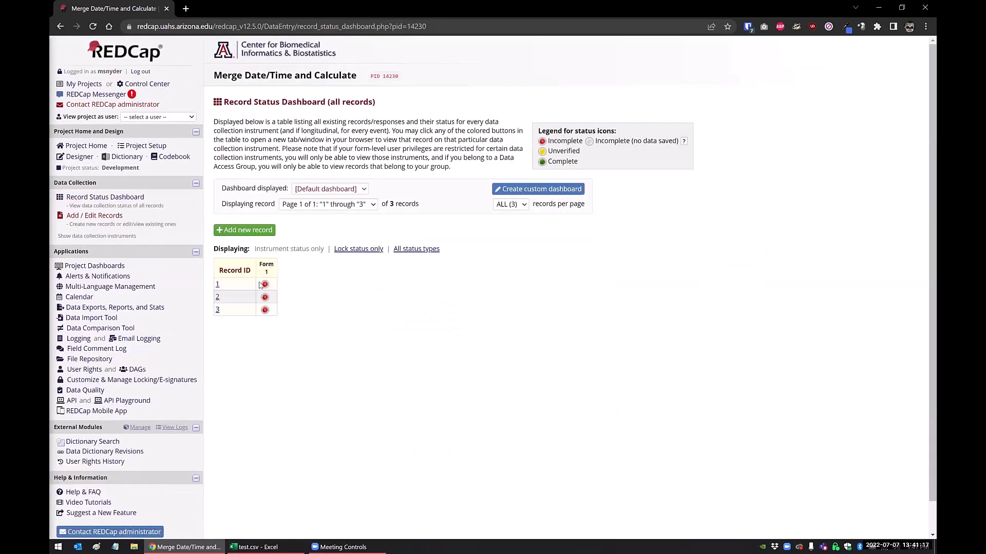
left_click(264, 285)
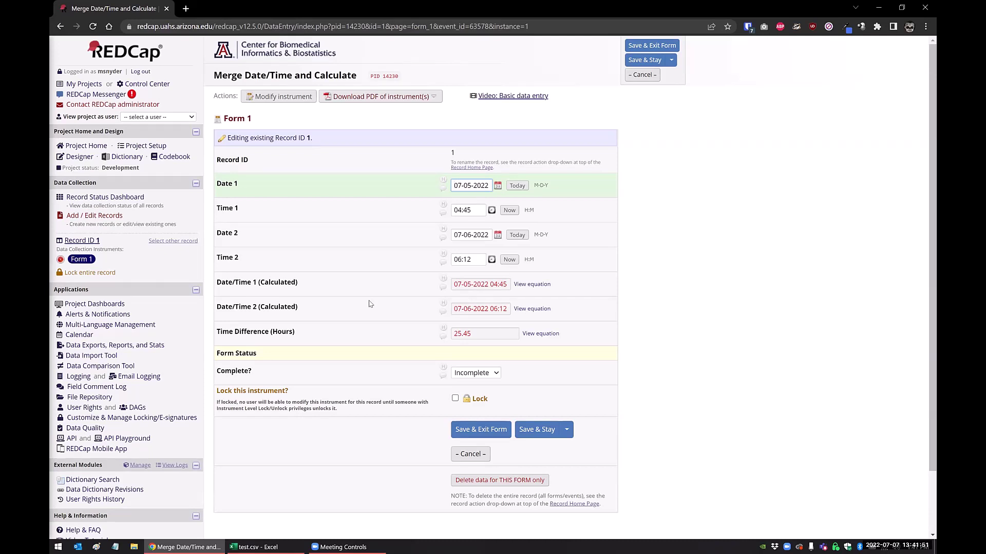
left_click(468, 333)
left_click(665, 264)
Open Form 1 in the Online Designer and check the validation type of the Date/Time 1 (Calculated) field
left_click(78, 157)
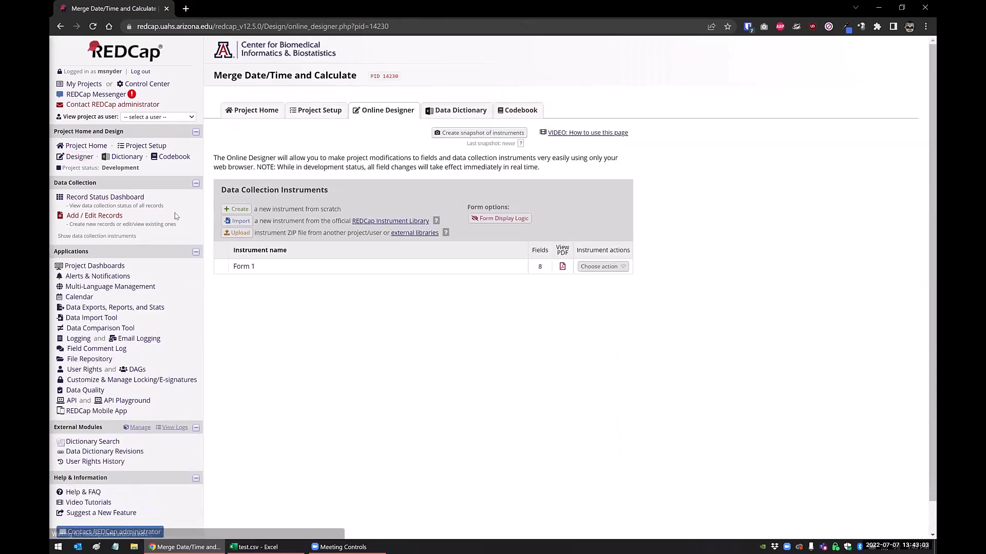
left_click(249, 267)
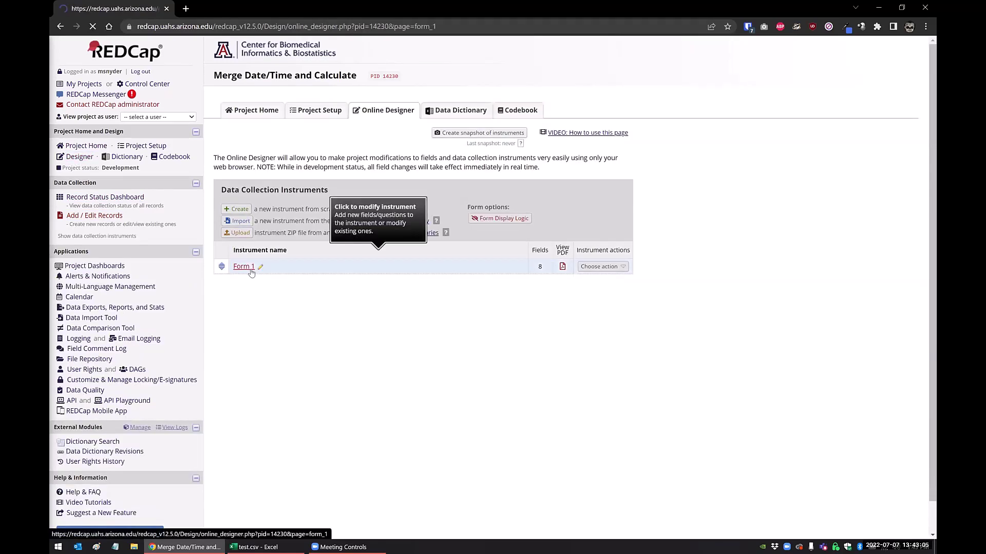
scroll(410, 306, "down", 5)
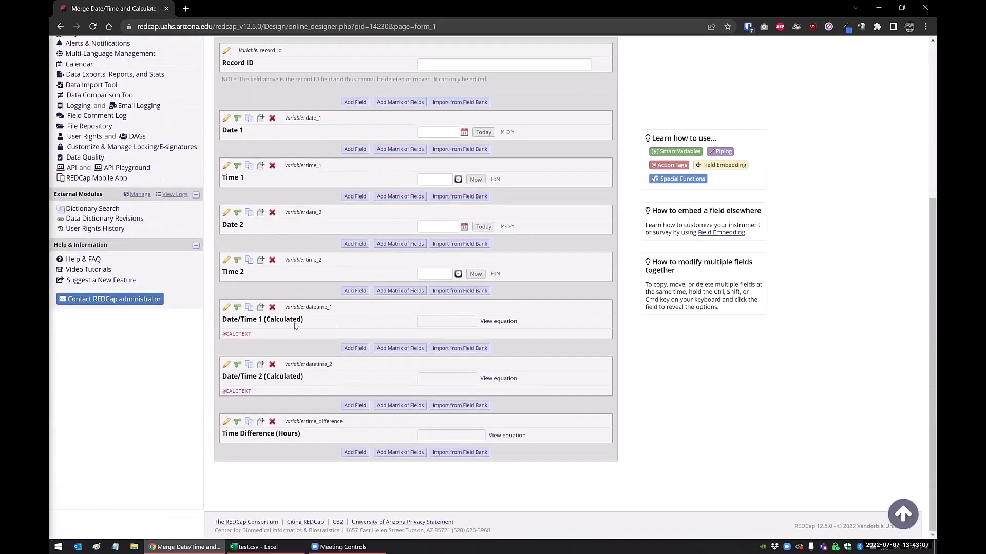
left_click(225, 308)
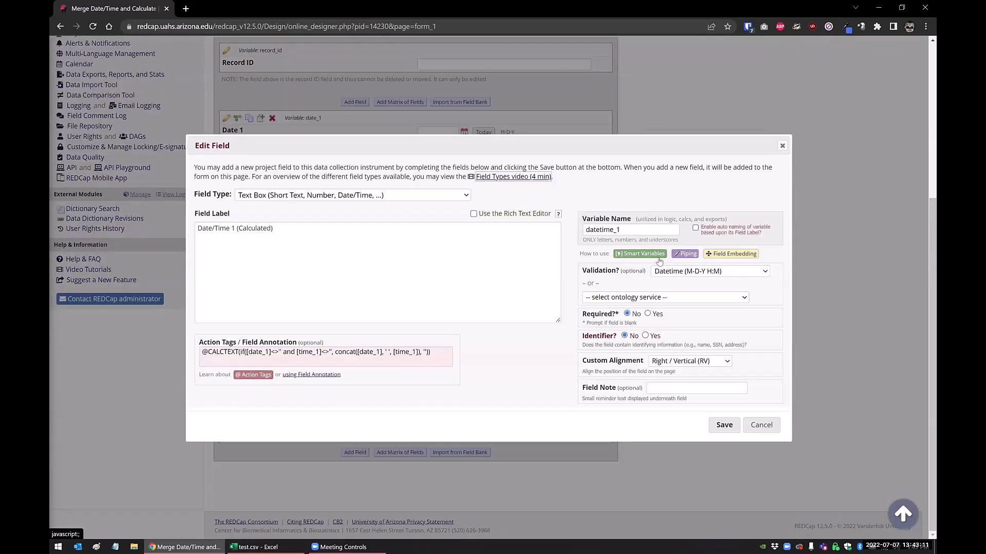
left_click(665, 272)
left_click(665, 272)
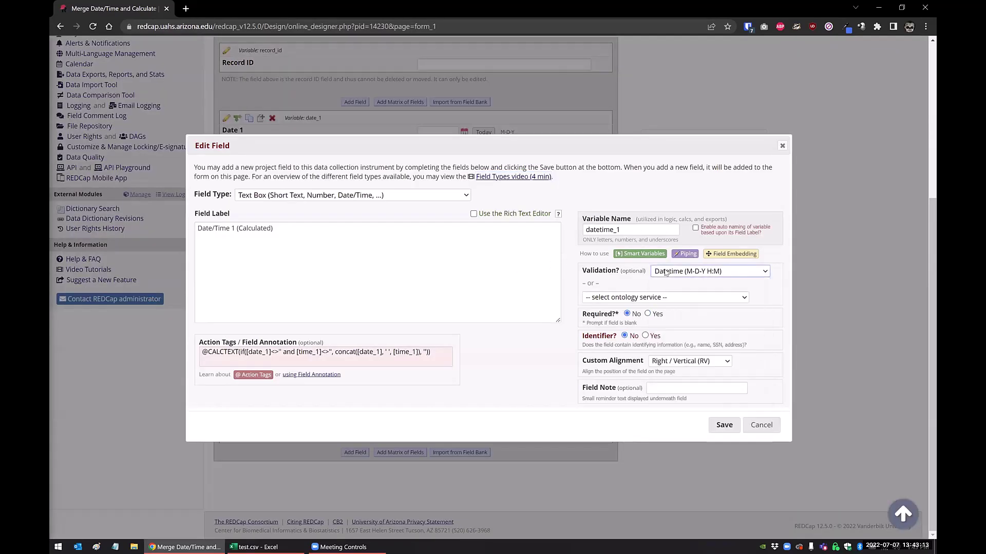
left_click(385, 362)
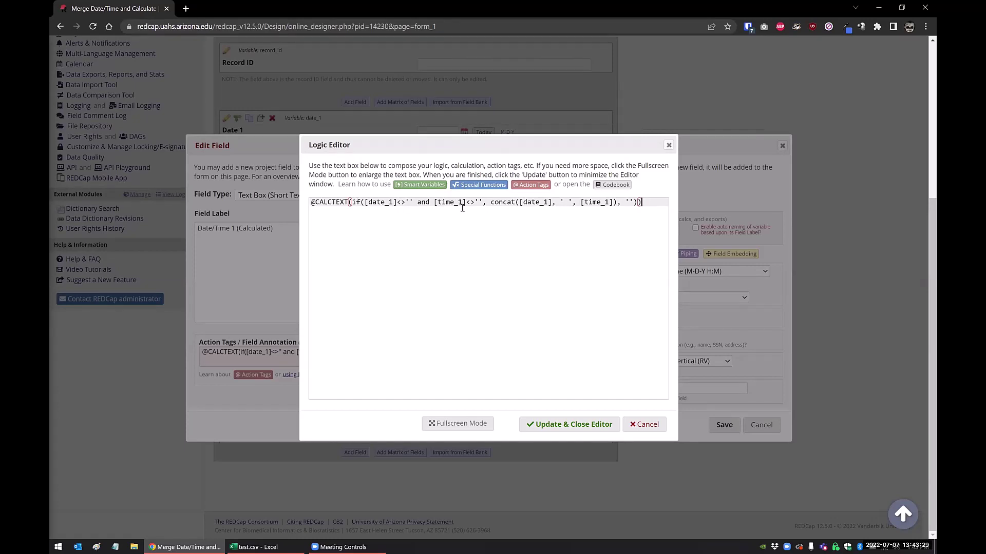
left_click_drag(490, 203, 556, 202)
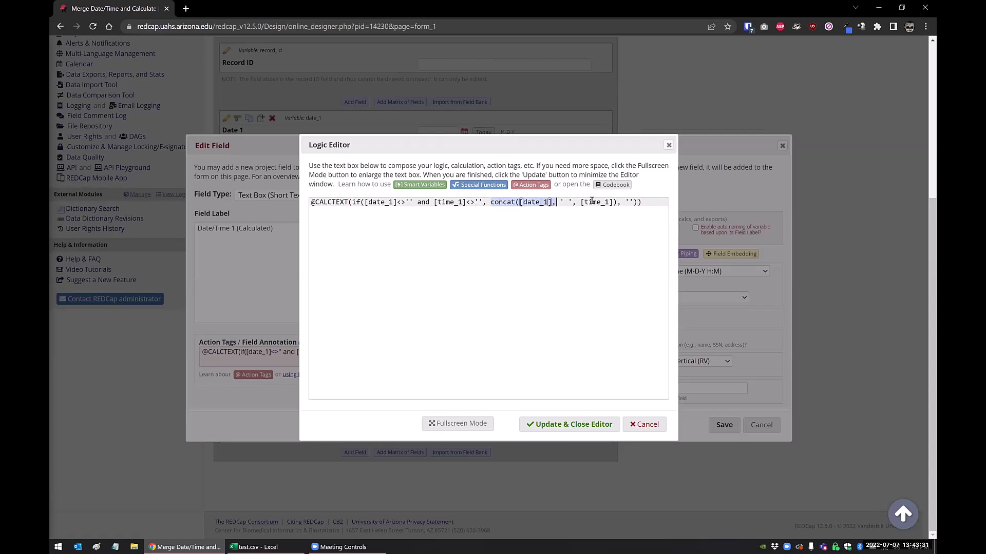
key("shift+Right")
key("shift+Right")
key("shift+Right")
key("shift+Right")
key("shift+Right")
key("shift+Right")
key("shift+Right")
key("shift+Right")
key("shift+Right")
key("shift+Right")
key("shift+Right")
key("shift+Right")
key("shift+Right")
key("shift+Right")
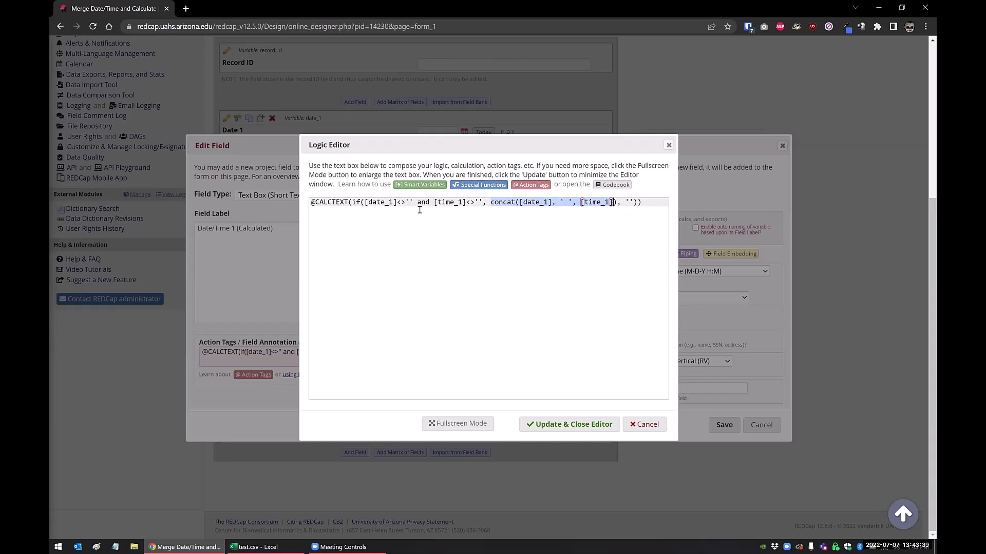
left_click_drag(623, 203, 634, 202)
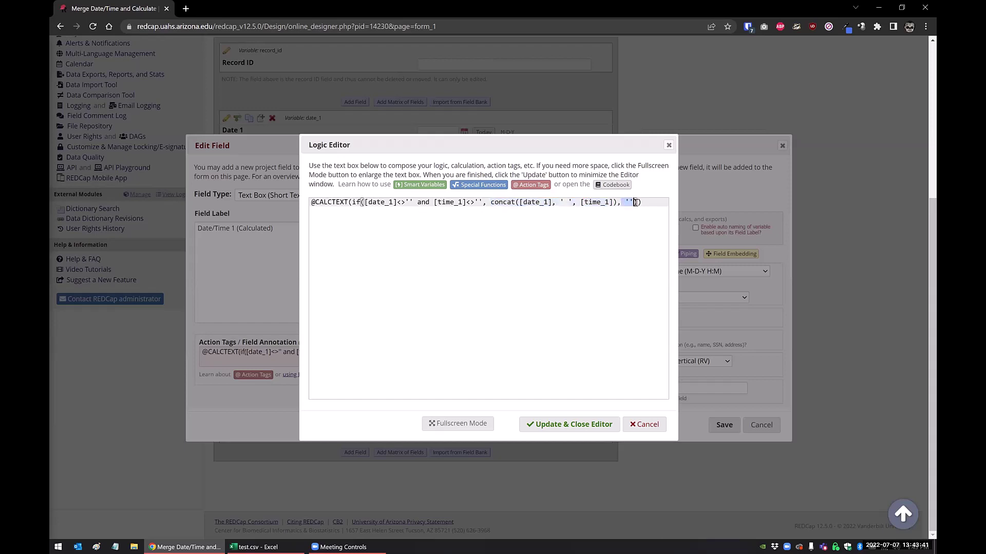
left_click(615, 233)
left_click(639, 425)
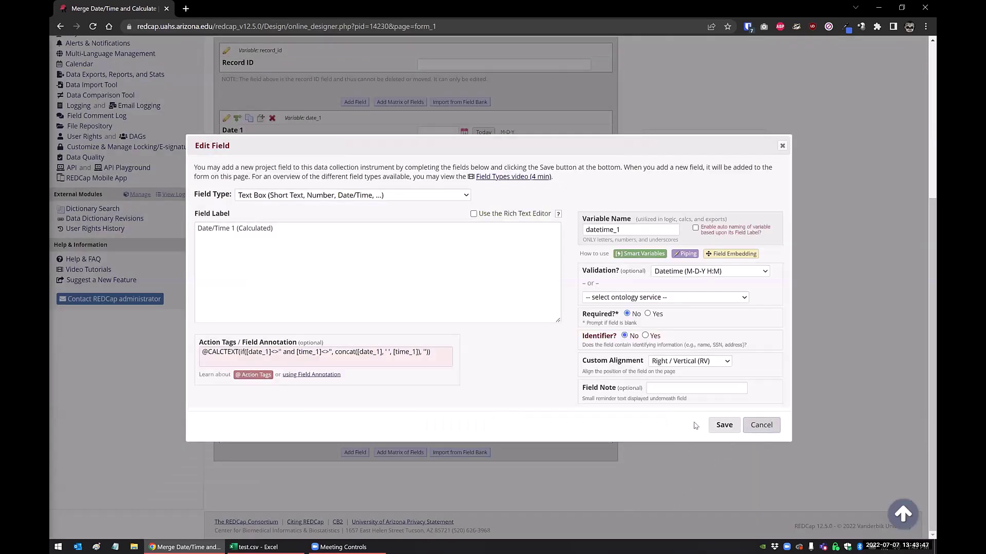
left_click(761, 425)
Review the Date/Time 2 (Calculated) annotation and the Time Difference (Hours) calculation equation, leaving both fields unsaved
left_click(226, 365)
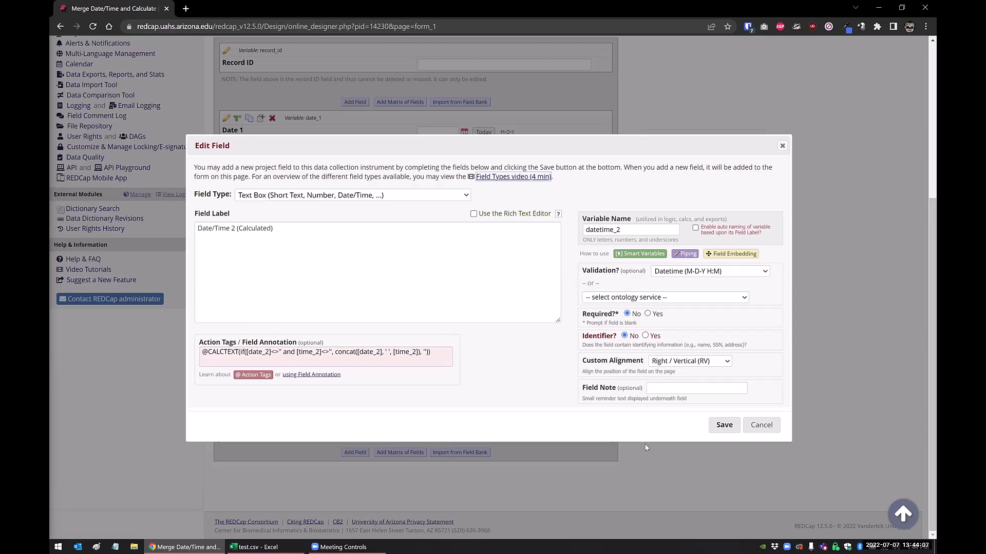
left_click(754, 430)
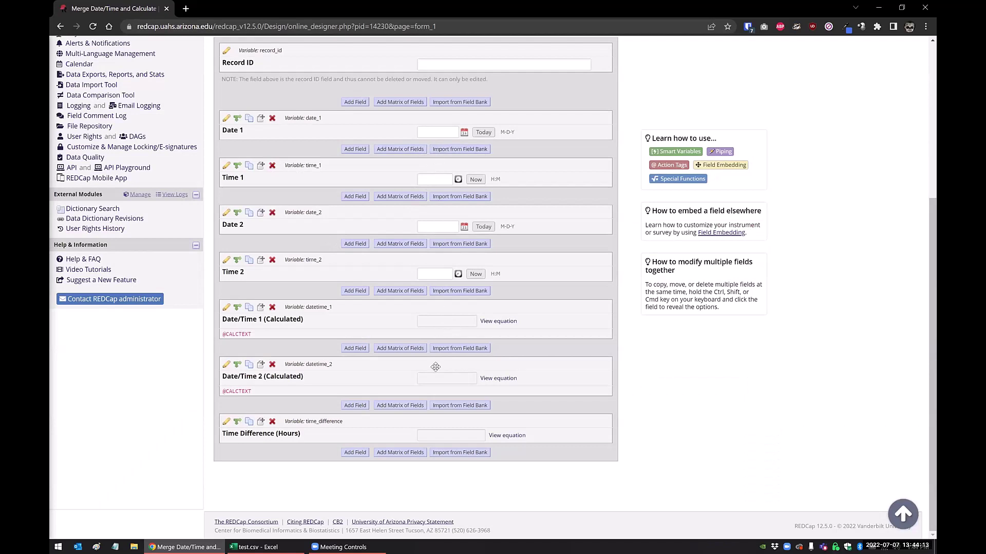
left_click(226, 421)
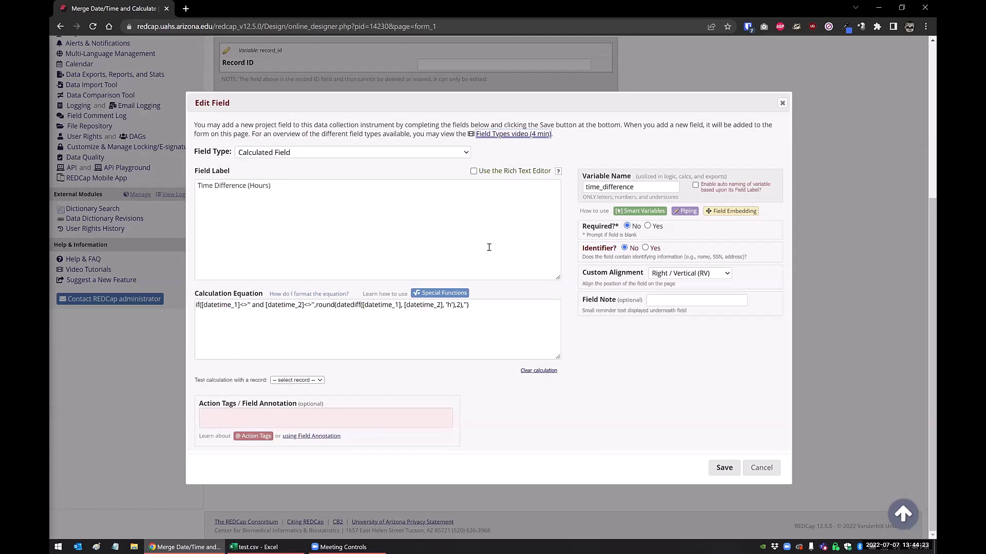
left_click(467, 324)
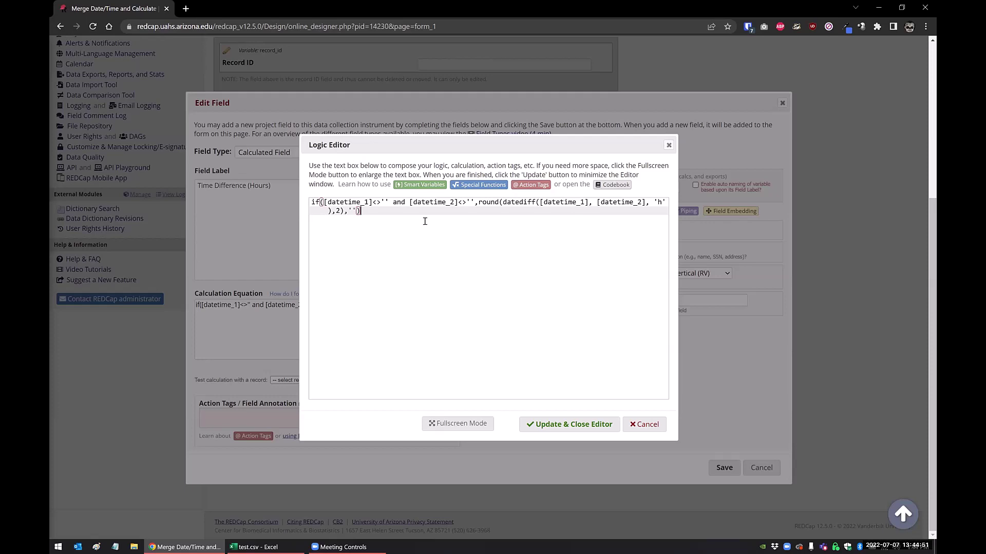
left_click(641, 430)
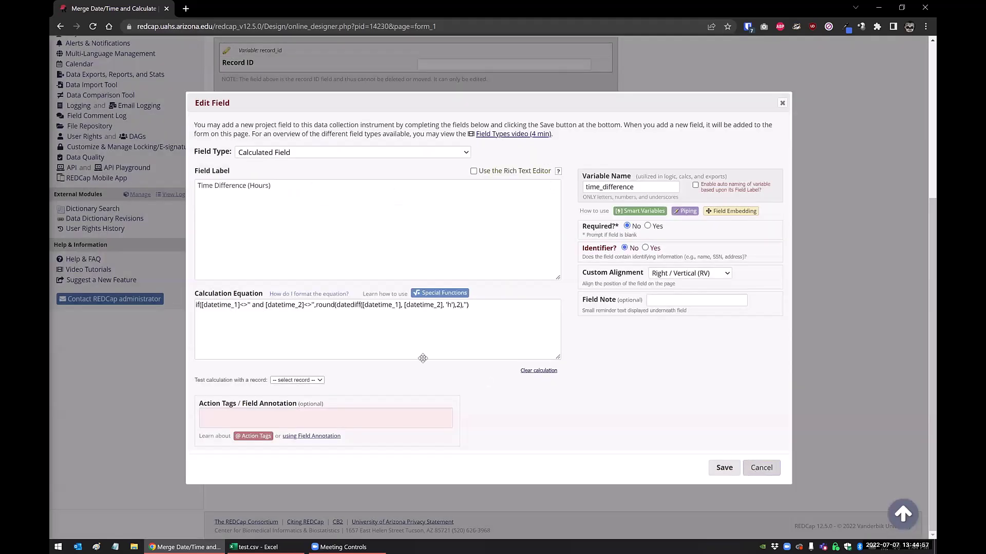
left_click(761, 468)
Add a new record and set Date 1 on its Form 1 to 07-03-2022
scroll(277, 278, "up", 4)
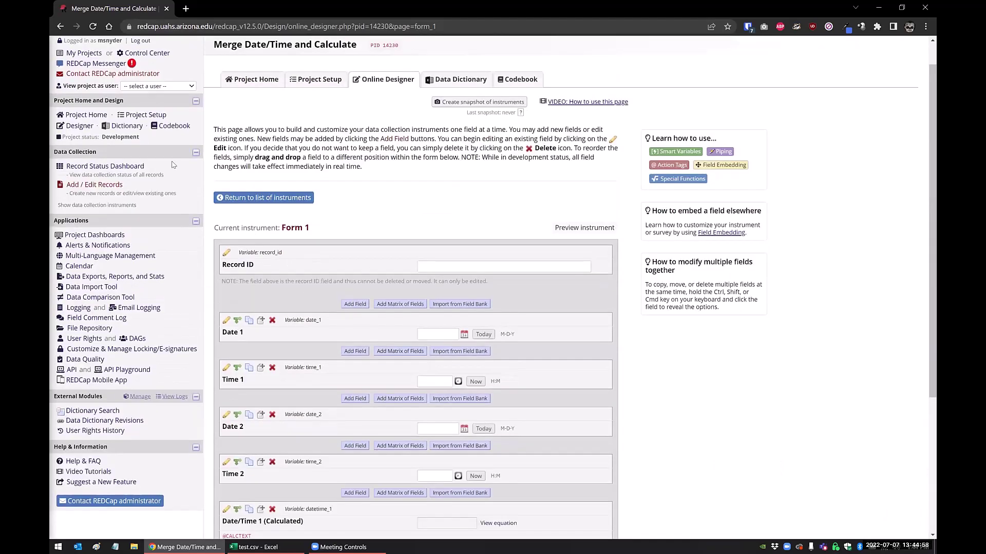
left_click(103, 186)
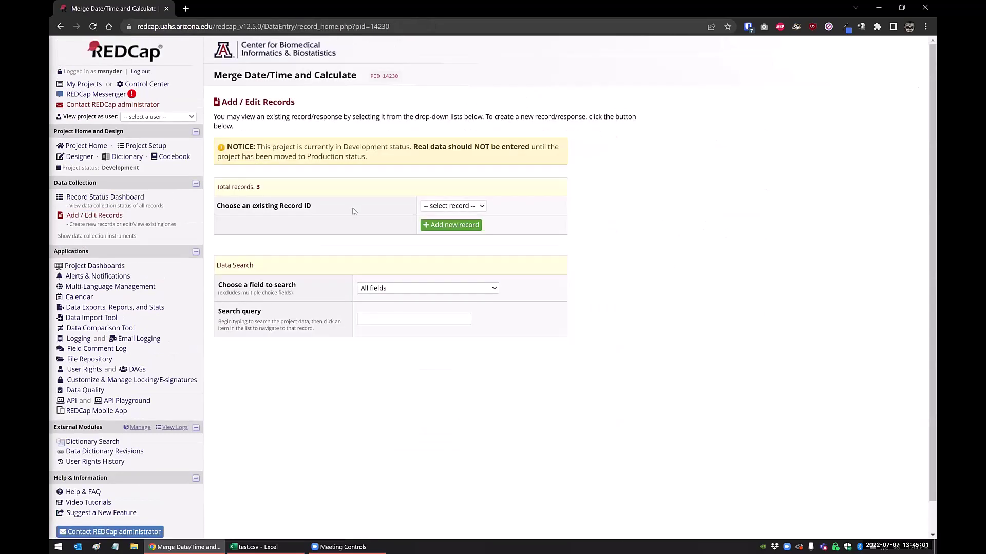
left_click(466, 228)
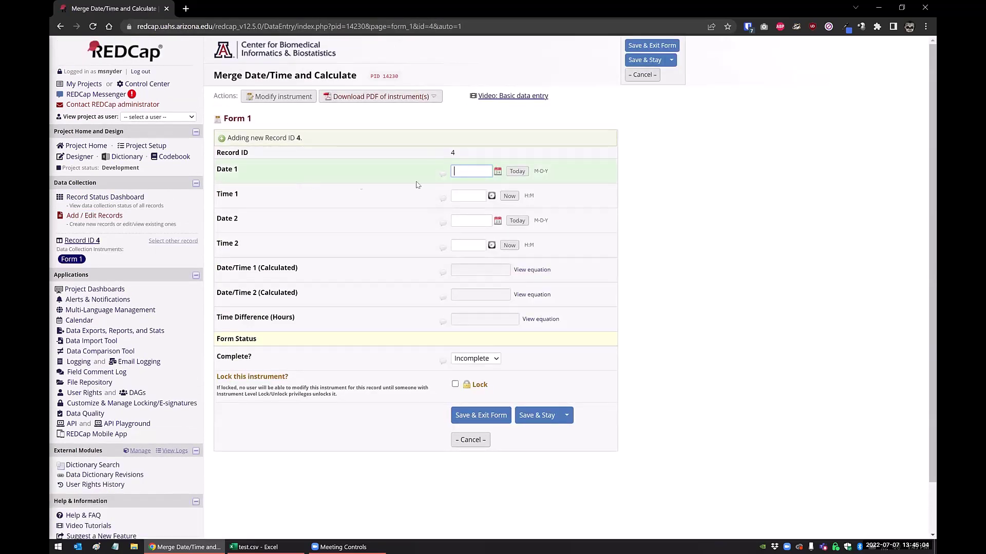
left_click(497, 171)
left_click(464, 235)
Set Time 1 of the new record to 03:32
left_click(492, 198)
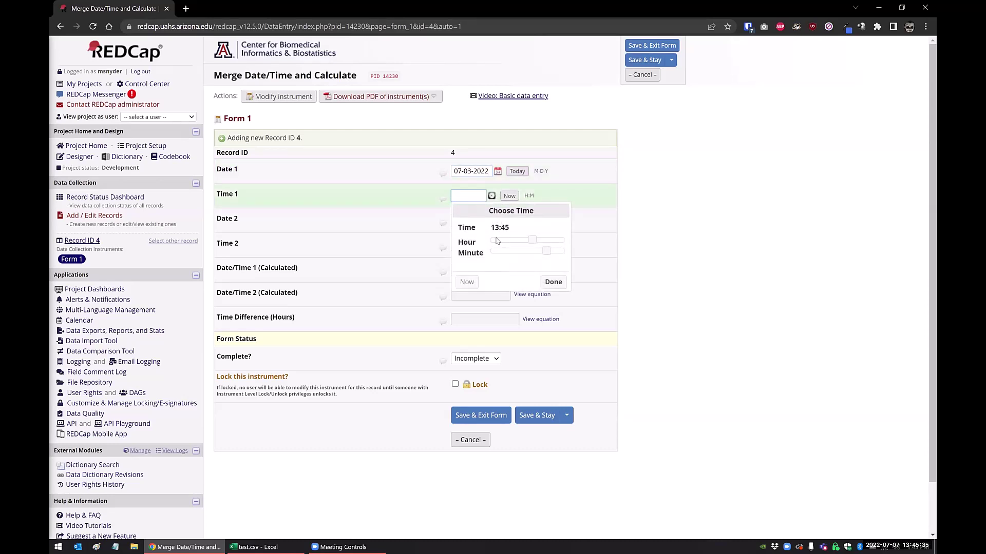
left_click(500, 240)
left_click(530, 251)
left_click(553, 283)
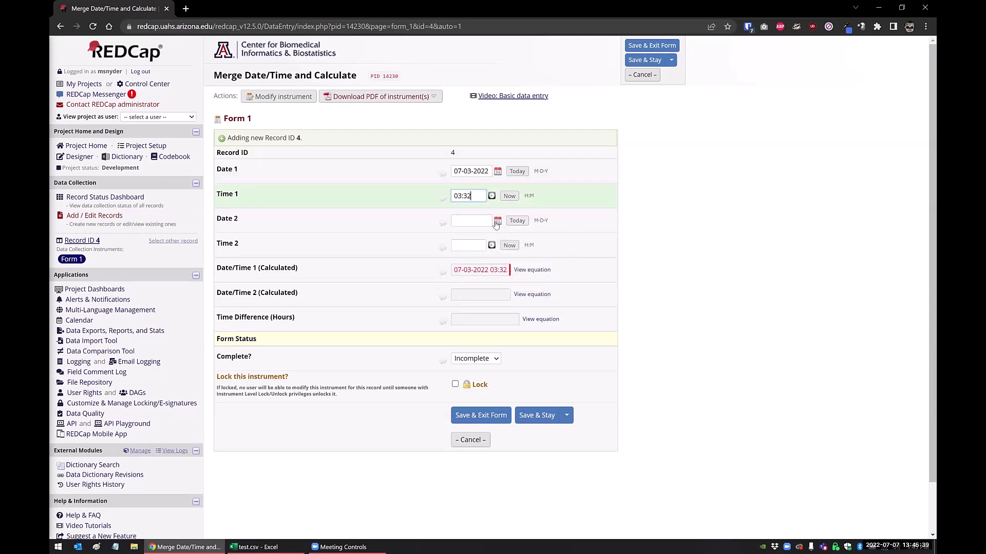
Set Date 2 to today's date and Time 2 to the current time, and highlight the calculated Date/Time 1 value
left_click(515, 221)
left_click(508, 246)
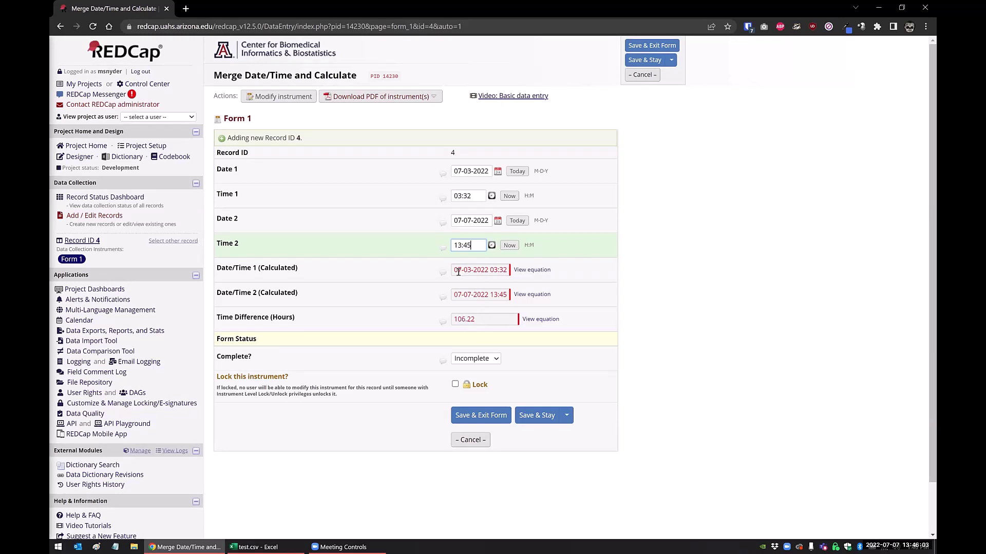
left_click_drag(455, 269, 509, 270)
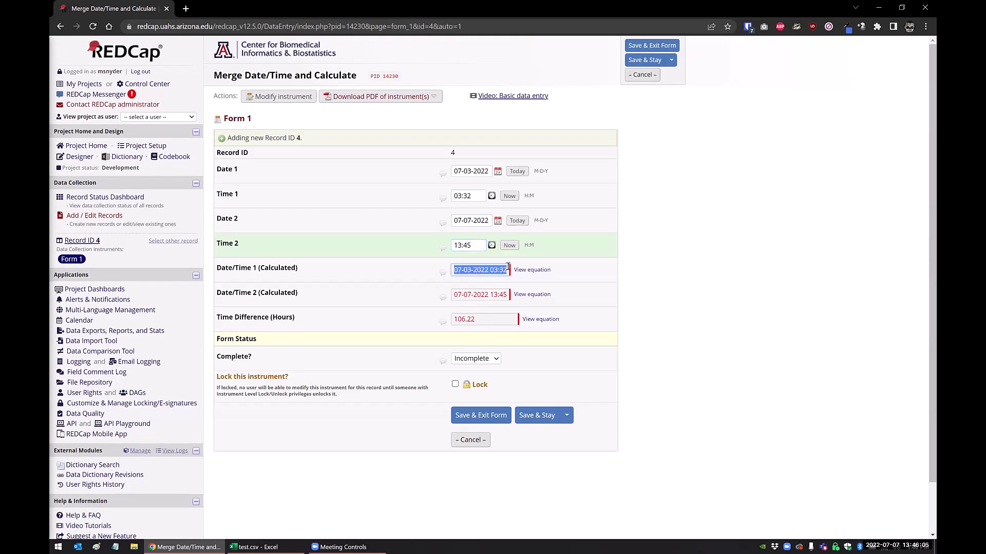
Leave the new record's form for the Form 1 field designer, saving the entered data
left_click(686, 282)
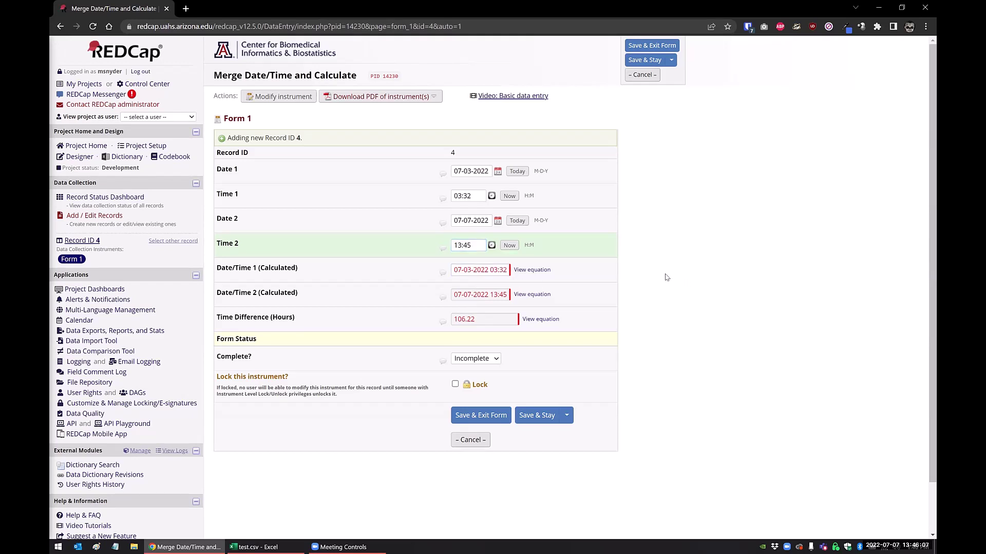
left_click(78, 157)
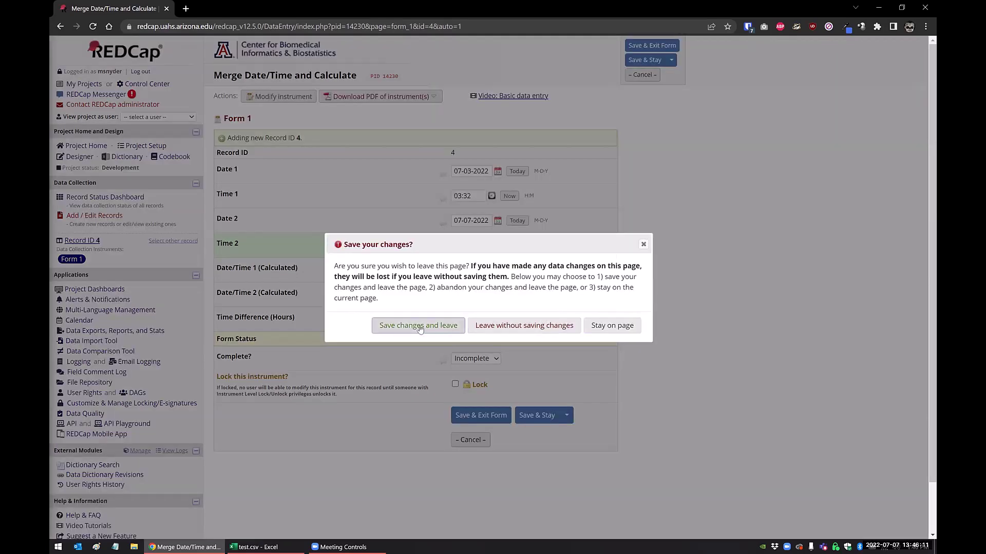
left_click(418, 326)
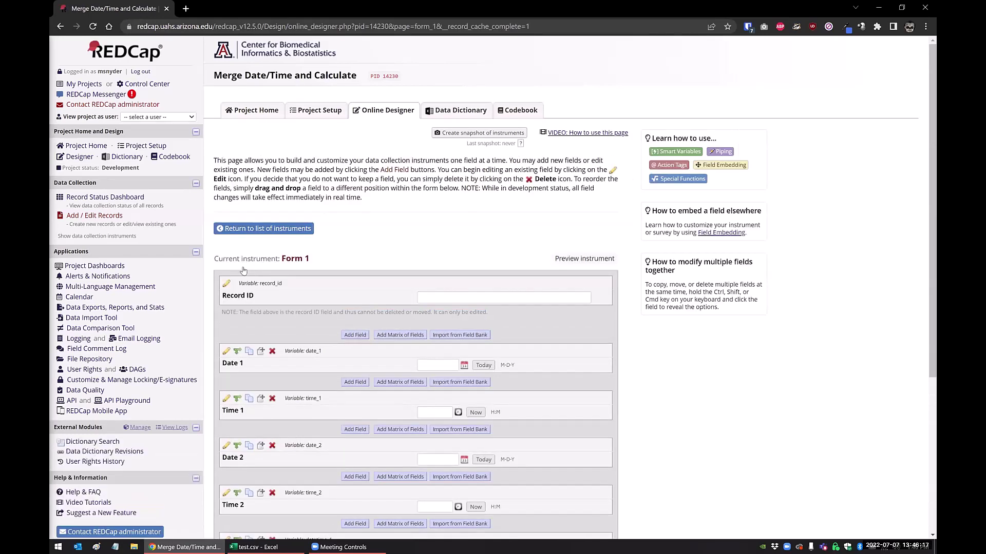
scroll(251, 285, "down", 5)
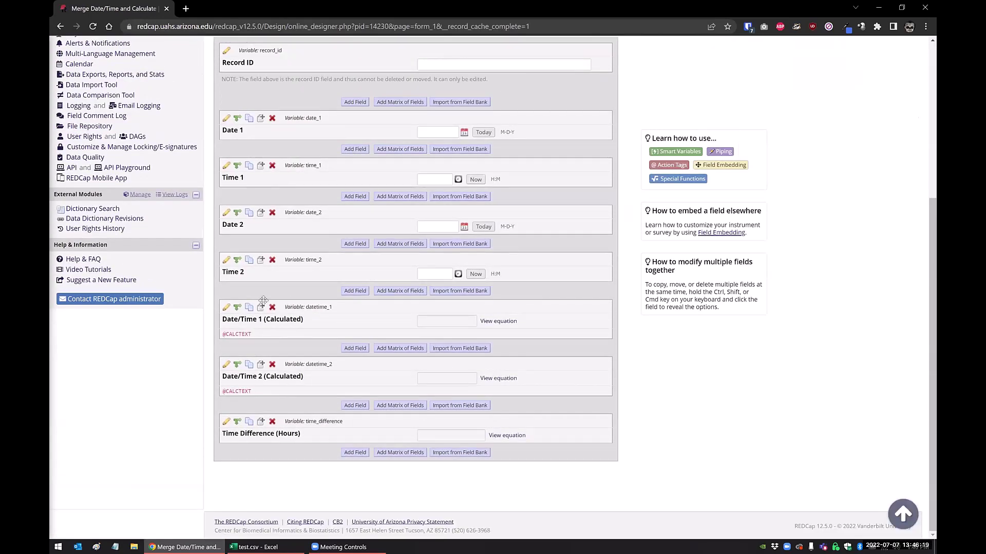
left_click(225, 307)
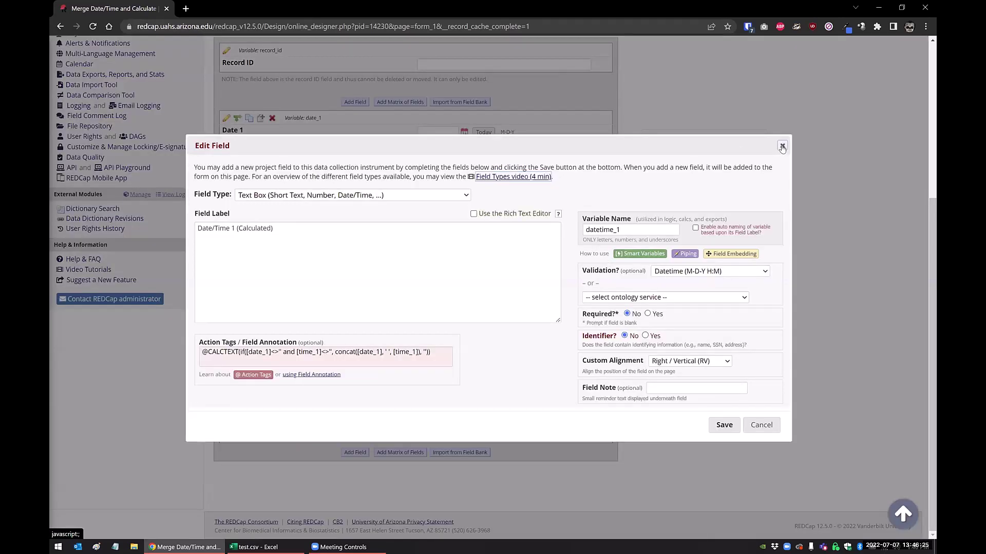
key("Escape")
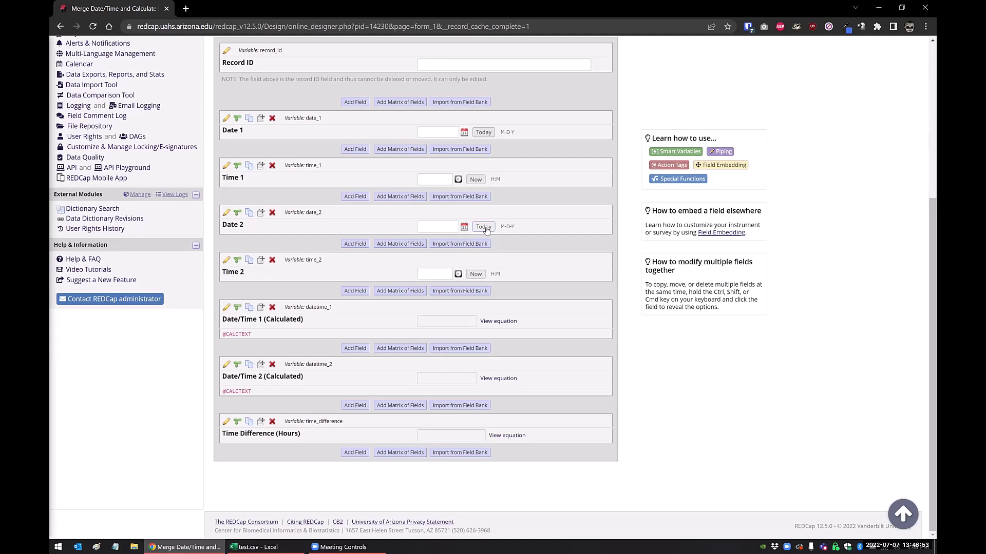
left_click(226, 308)
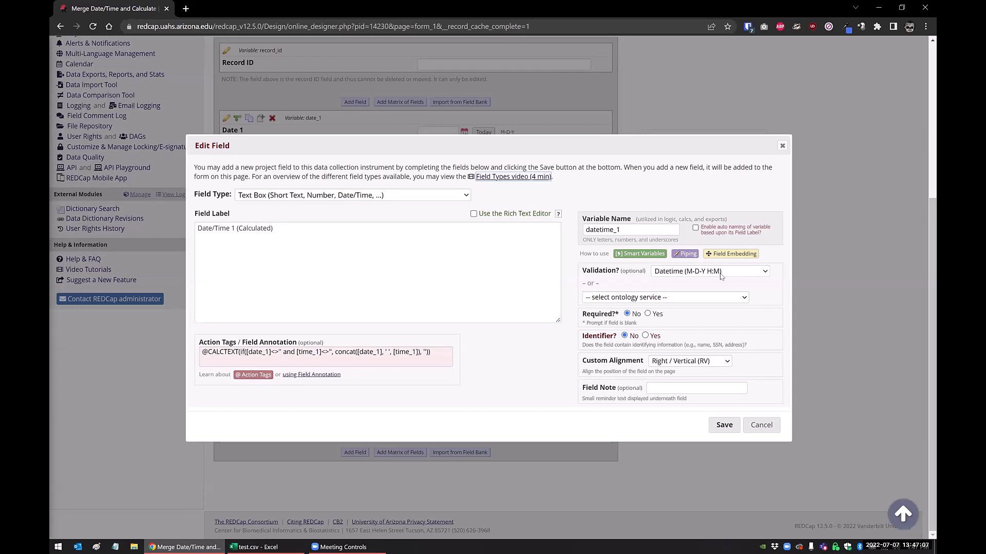
left_click(754, 430)
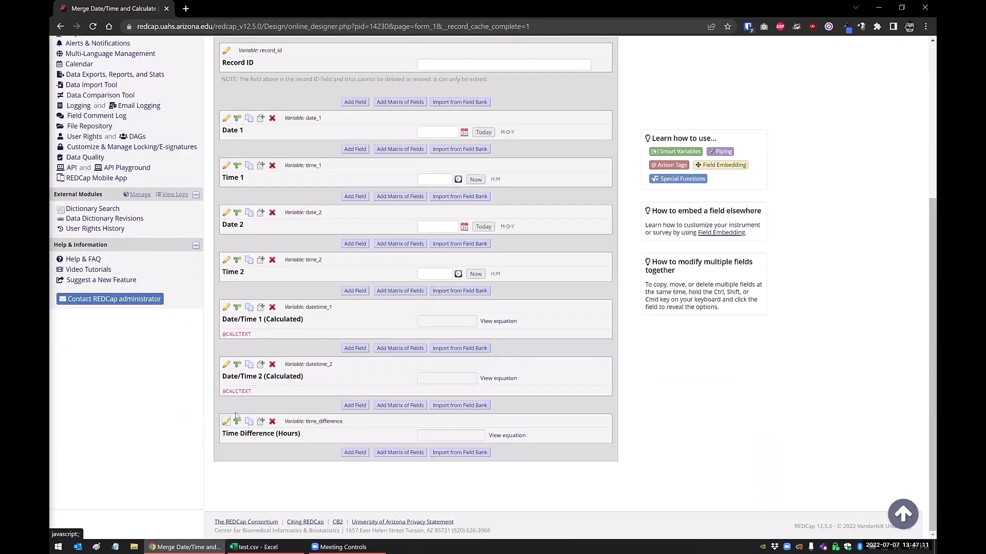
Examine the Time Difference (Hours) calculation equation in the Logic Editor, closing the editor and the field without saving
left_click(226, 422)
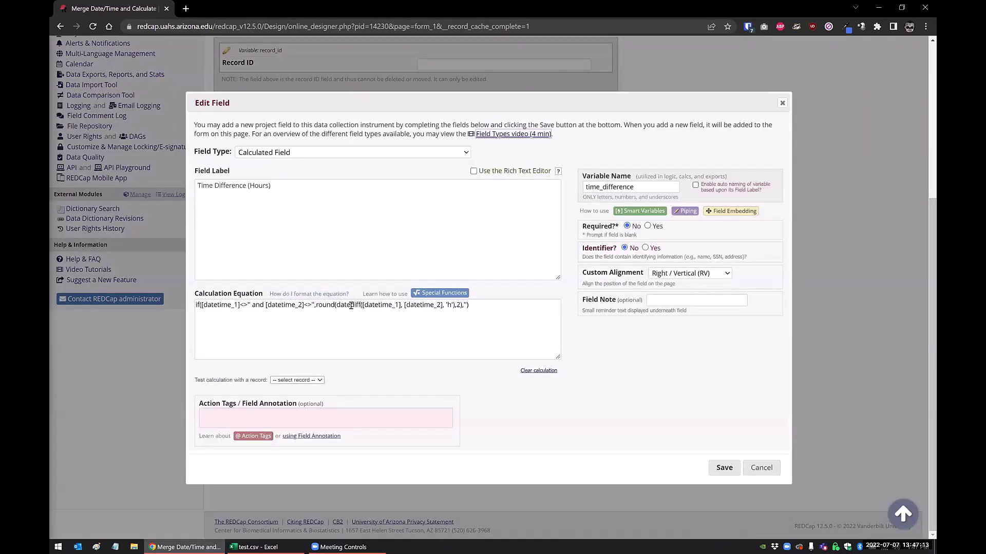
left_click(450, 305)
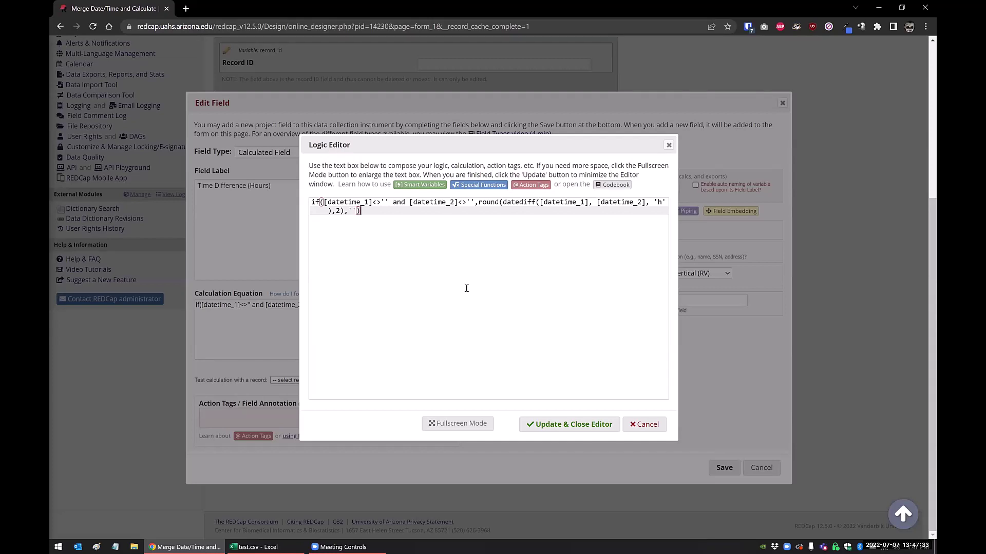
left_click(648, 425)
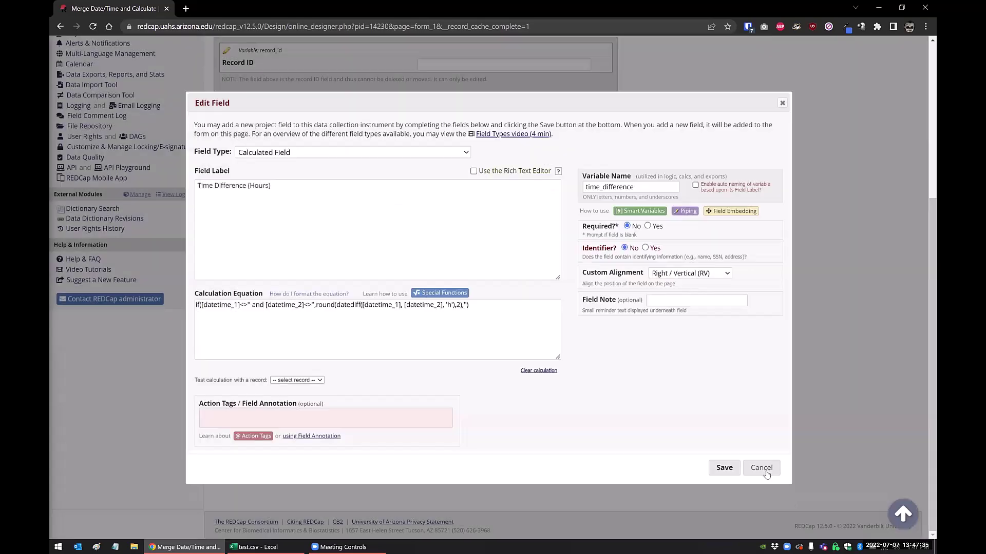
left_click(761, 468)
Open Form 1 of record 4 from the Record Status Dashboard
scroll(83, 114, "up", 3)
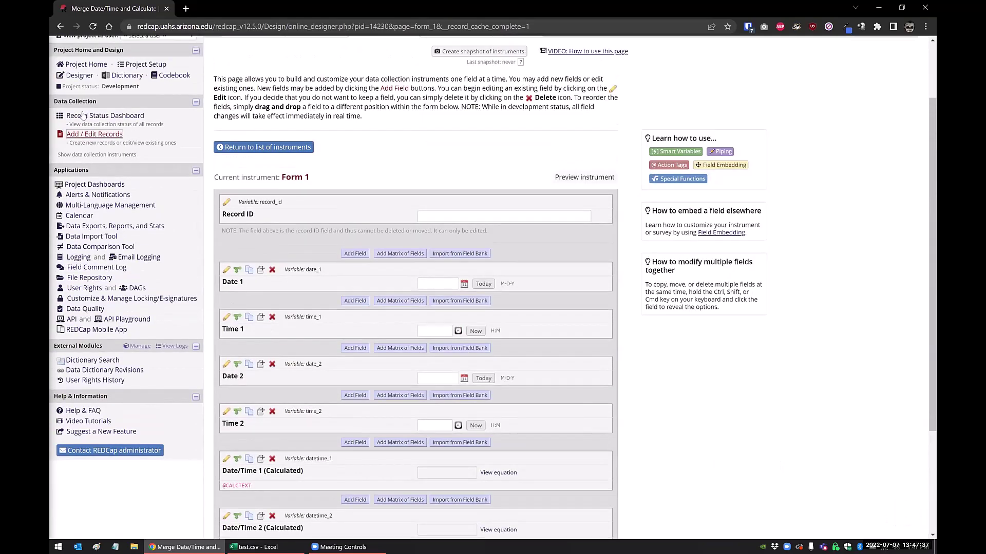
left_click(82, 117)
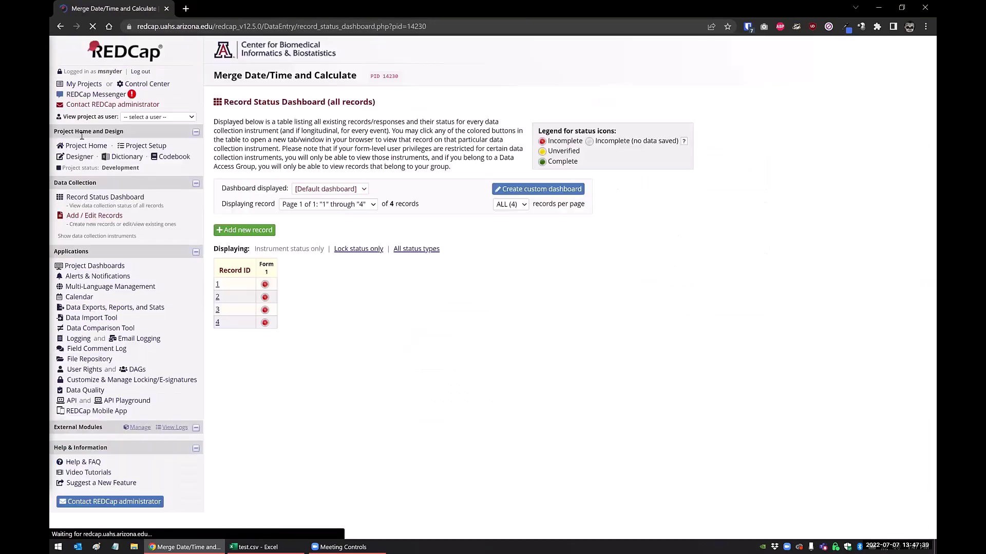
left_click(265, 324)
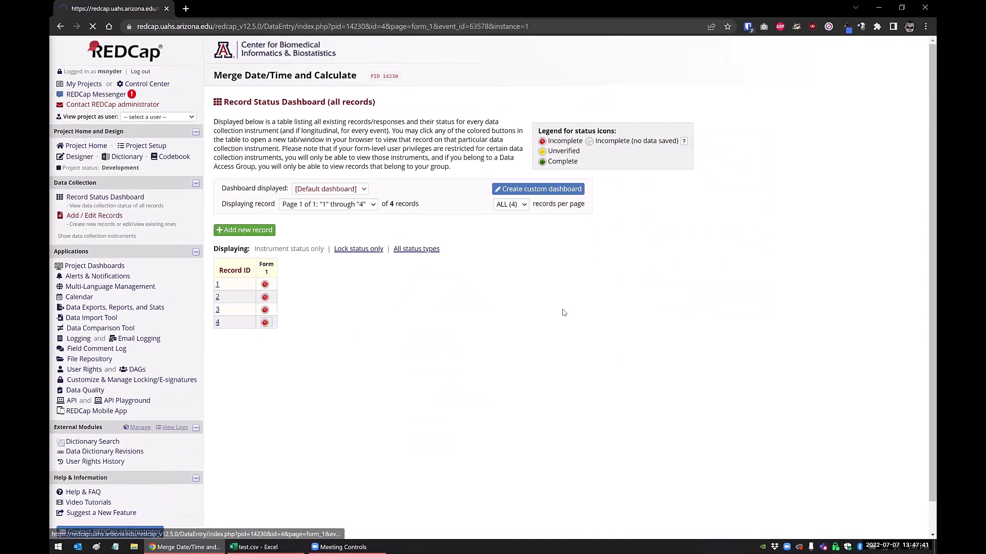
Set Time 1 of record 4 to 16:32 to test the recalculation
left_click(492, 211)
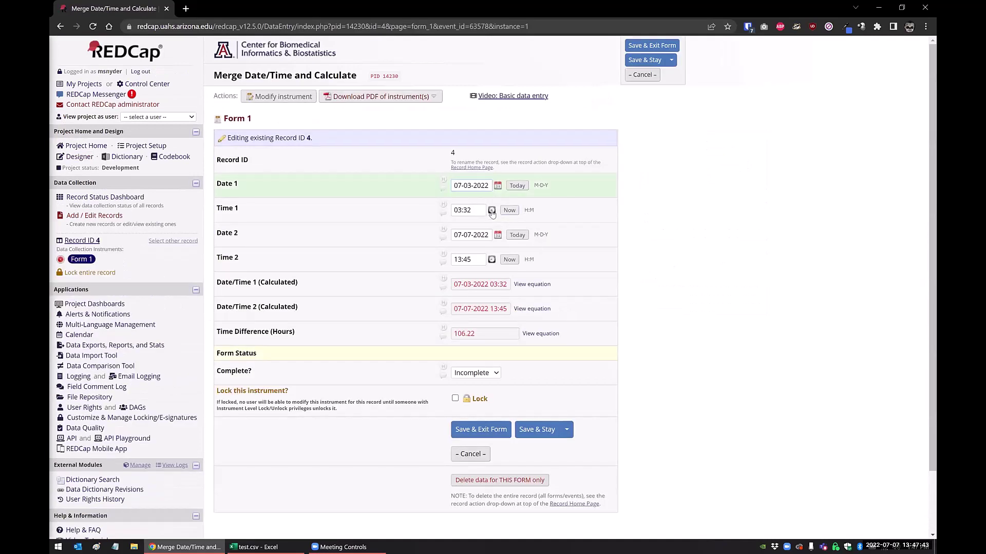
left_click_drag(501, 259, 540, 256)
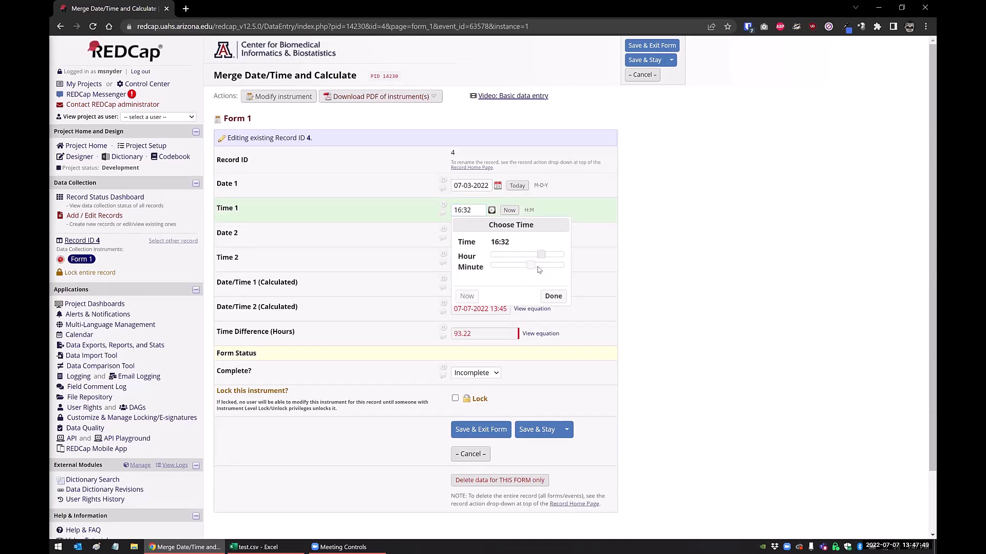
left_click(631, 242)
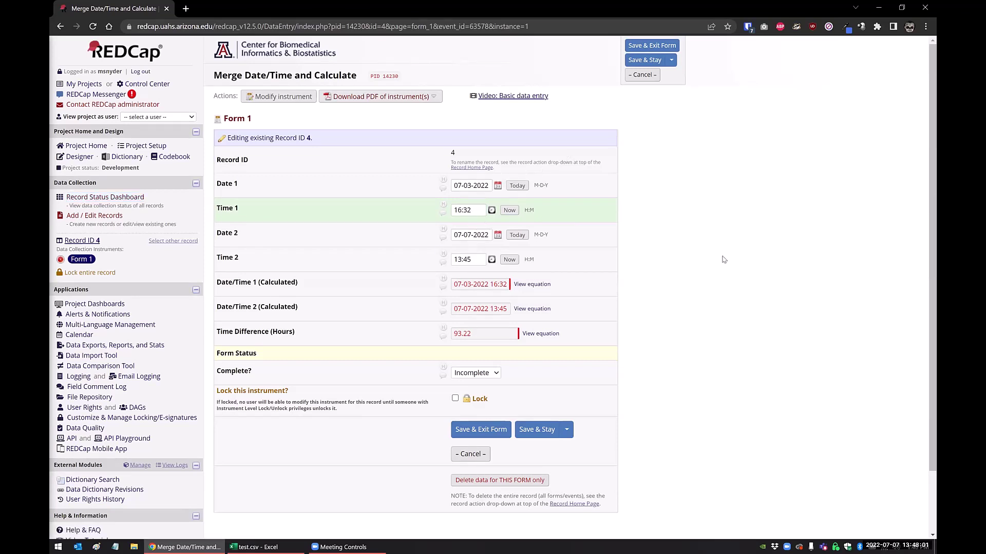
Set Time 1 of record 4 to 13:08 and highlight the recalculated Time Difference (Hours) value
left_click(492, 211)
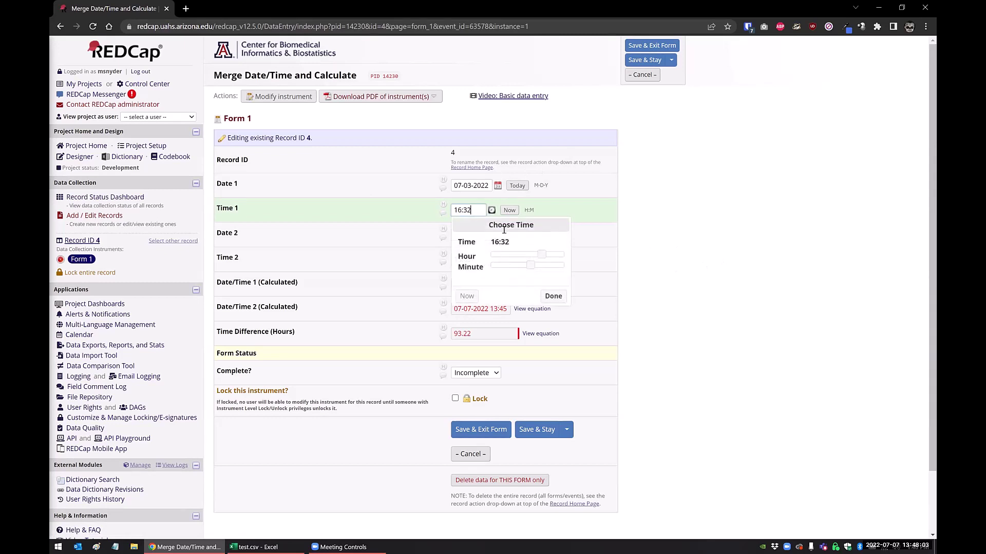
left_click(506, 256)
left_click_drag(530, 265, 554, 265)
left_click(501, 265)
left_click(533, 255)
left_click(553, 296)
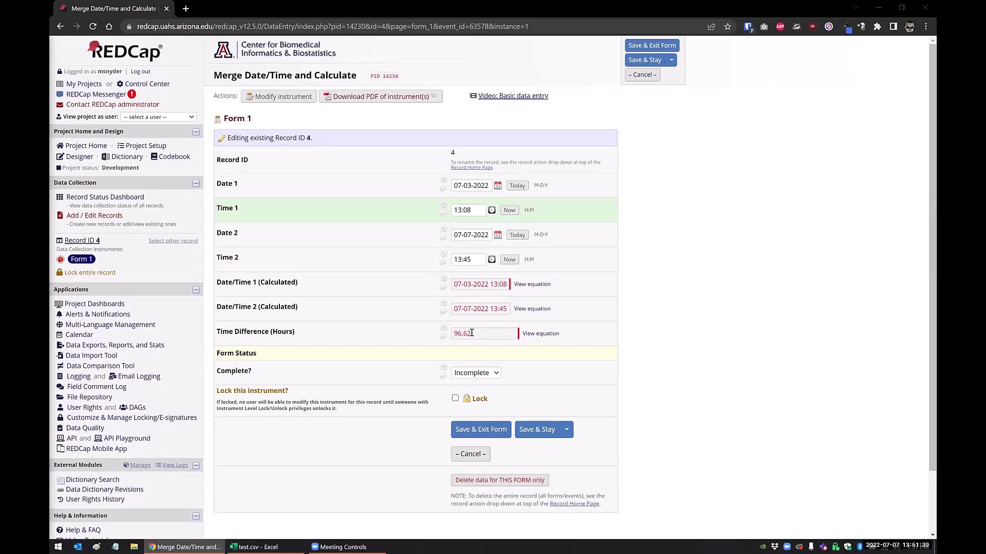
left_click_drag(472, 332, 451, 334)
left_click(679, 324)
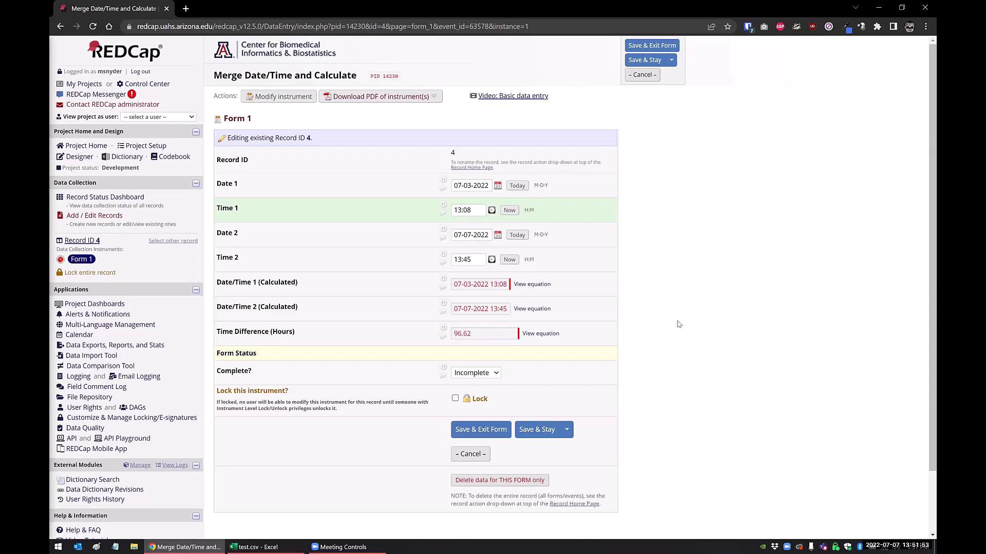